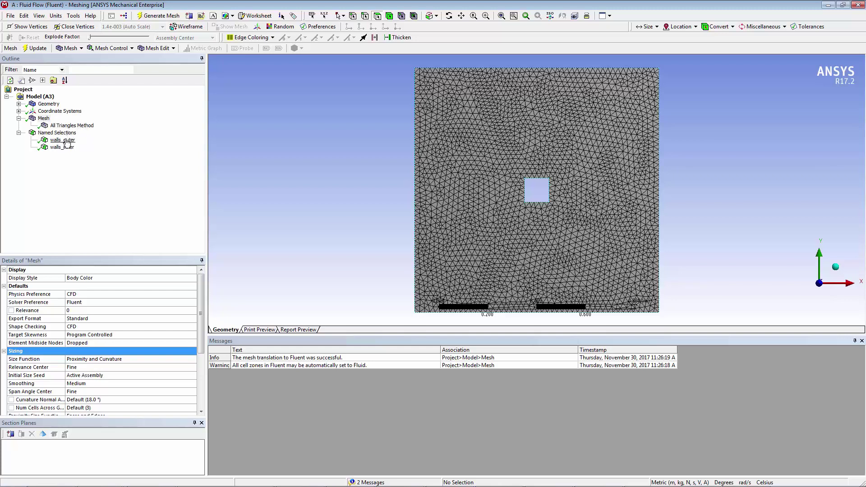
- Highlight the walls_outer and then walls_inner named edge groups on the box's triangle mesh
{"action": "left_click", "coordinate": [63, 140]}
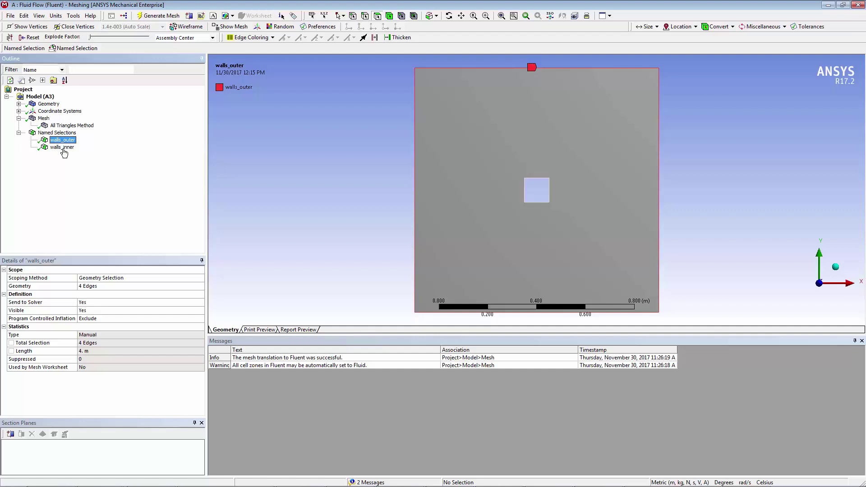
{"action": "left_click", "coordinate": [63, 148]}
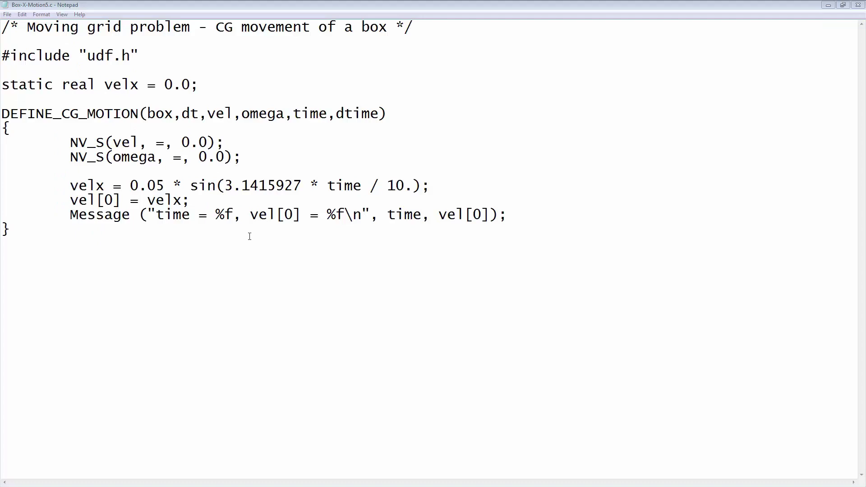
- Switch from the Box-X-Motion5.c code to the 5min_113017_files project folder in Explorer
{"action": "key", "text": "alt+Tab"}
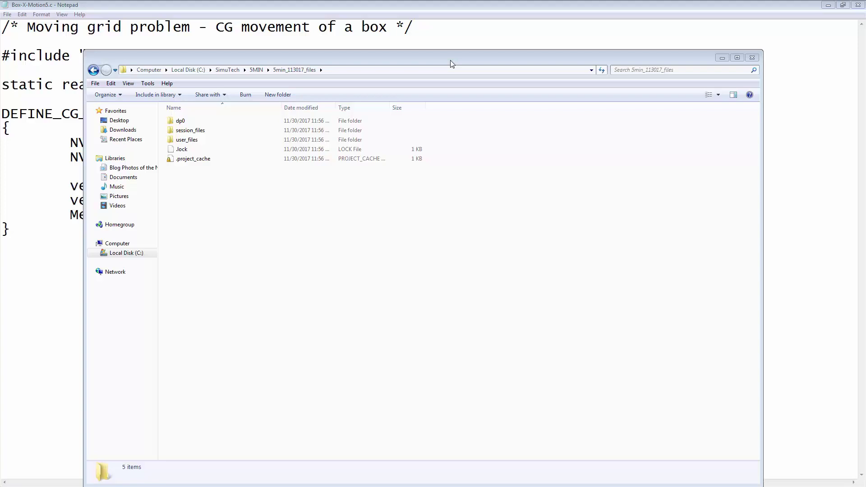
- Navigate through dp0 and FFF into the Fluent folder holding libudf and the case files
{"action": "double_click", "coordinate": [208, 125]}
{"action": "double_click", "coordinate": [201, 123]}
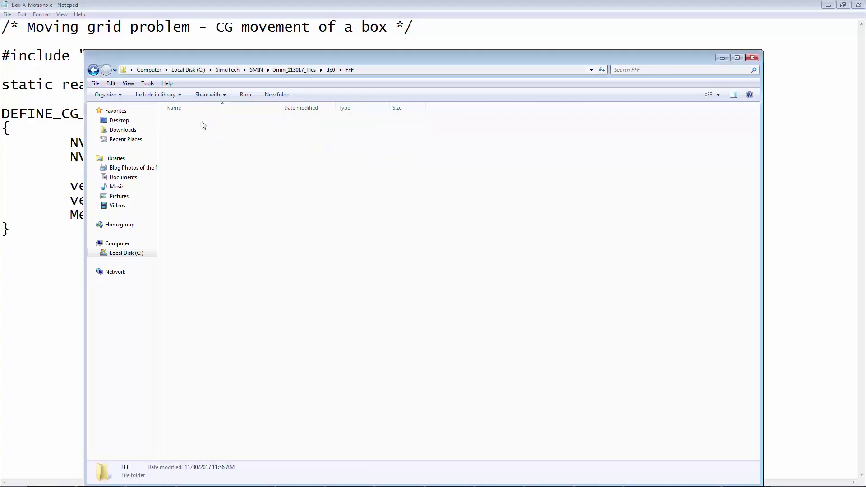
{"action": "double_click", "coordinate": [185, 130]}
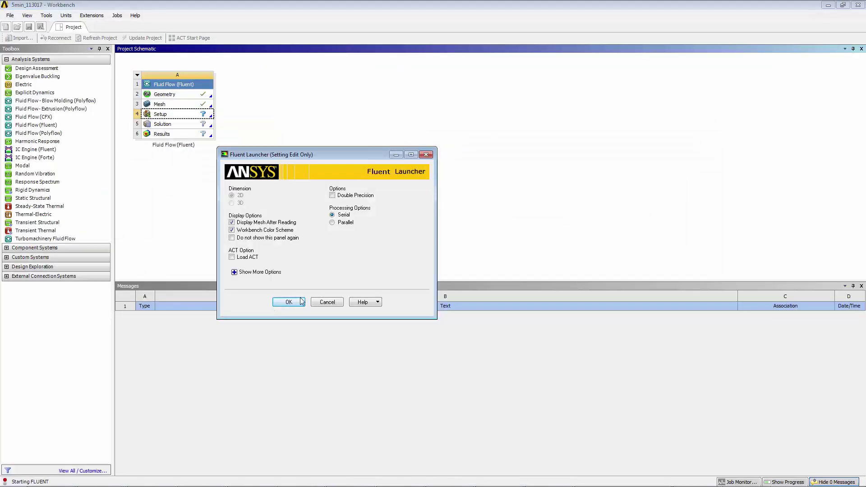
- Load the compiled UDF library named libudf into the Fluent case
{"action": "left_click", "coordinate": [300, 296]}
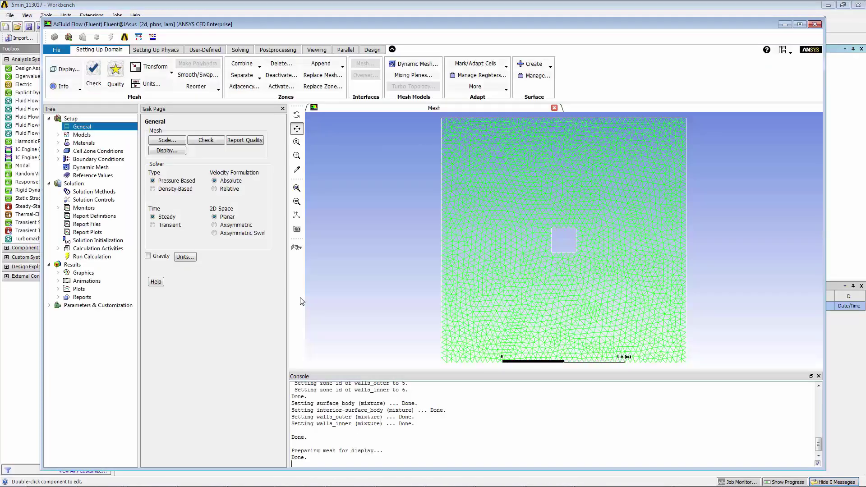
{"action": "left_click", "coordinate": [208, 50]}
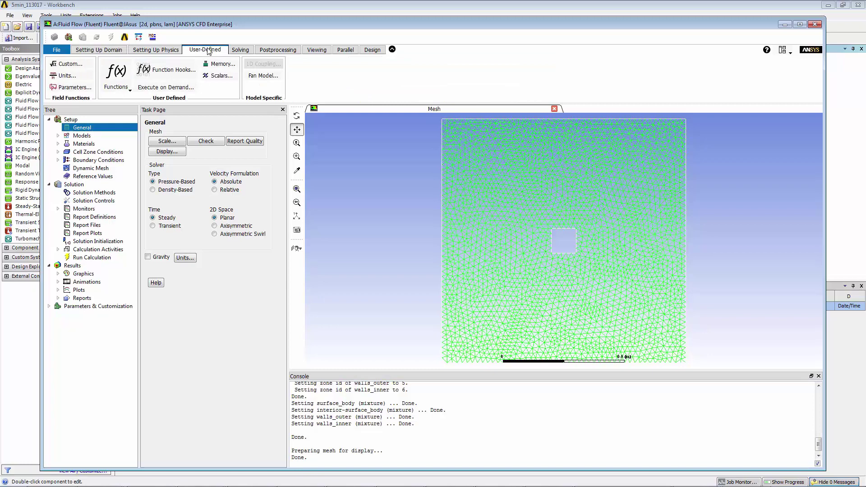
{"action": "left_click", "coordinate": [113, 81]}
{"action": "left_click", "coordinate": [124, 108]}
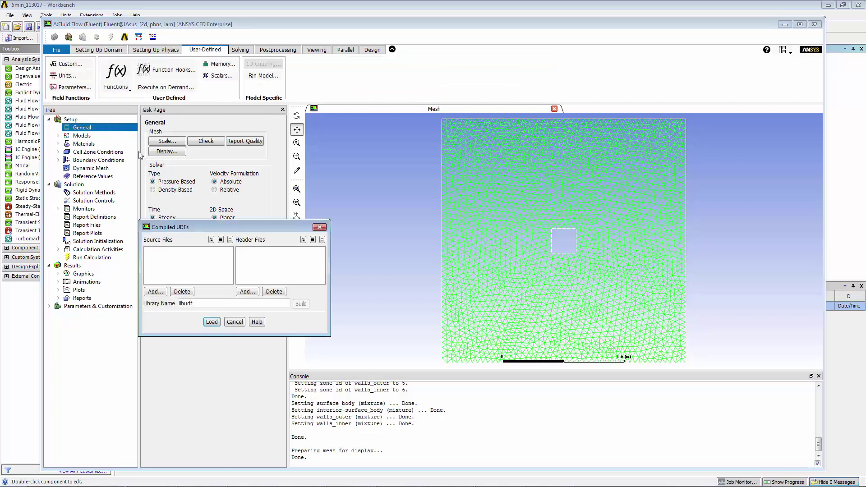
{"action": "left_click", "coordinate": [212, 322]}
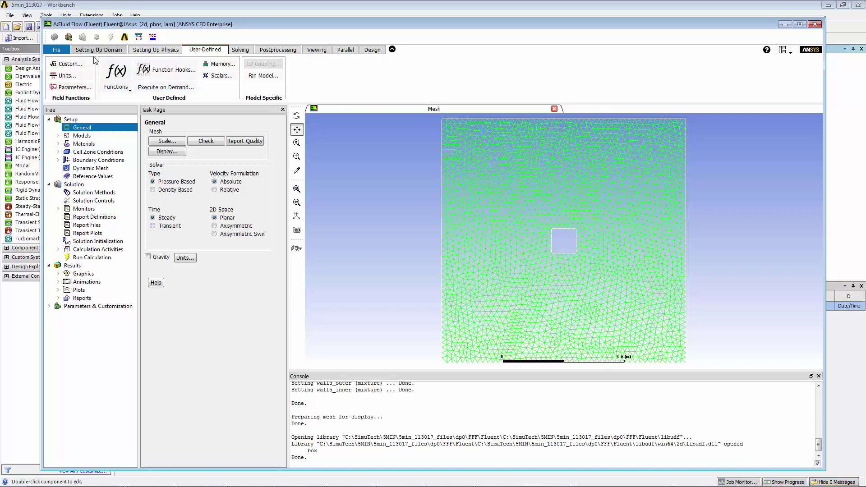
- Make the solver transient and set the viscous model to standard k-epsilon
{"action": "left_click", "coordinate": [153, 225]}
{"action": "left_click", "coordinate": [89, 139]}
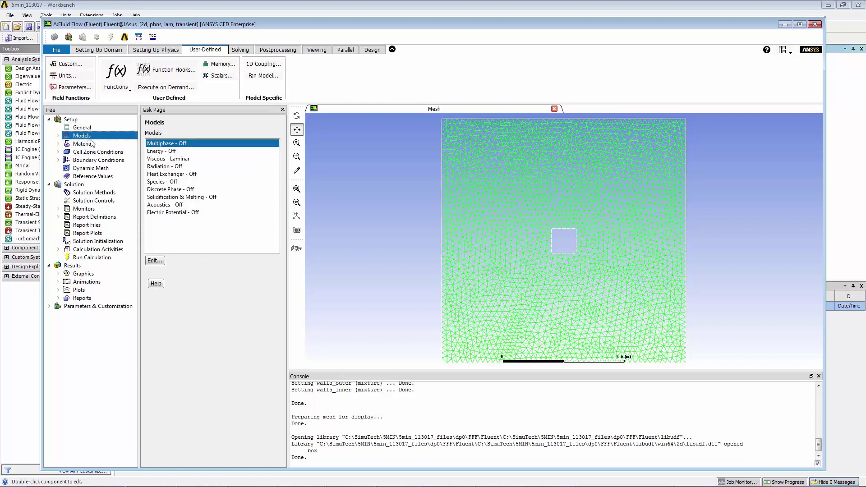
{"action": "double_click", "coordinate": [167, 158]}
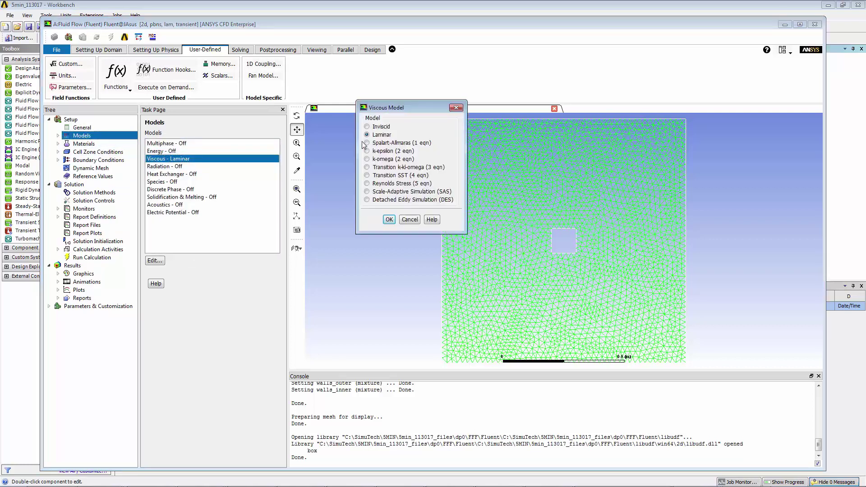
{"action": "left_click", "coordinate": [367, 150]}
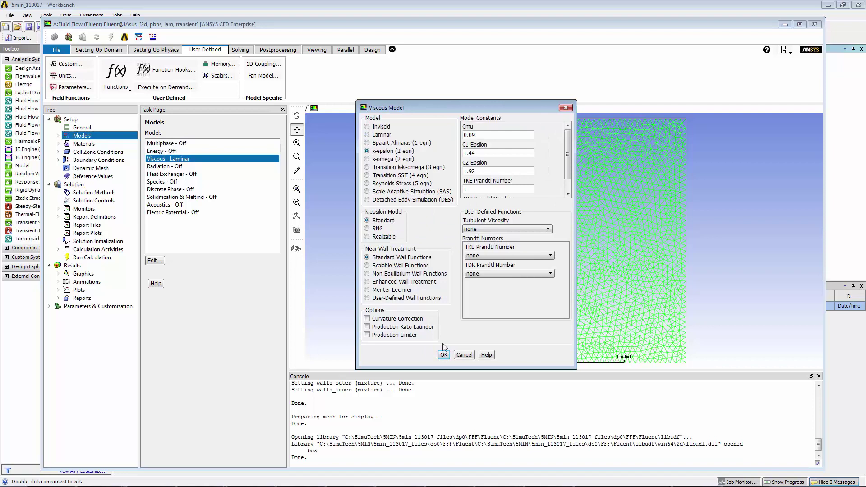
{"action": "left_click", "coordinate": [444, 355]}
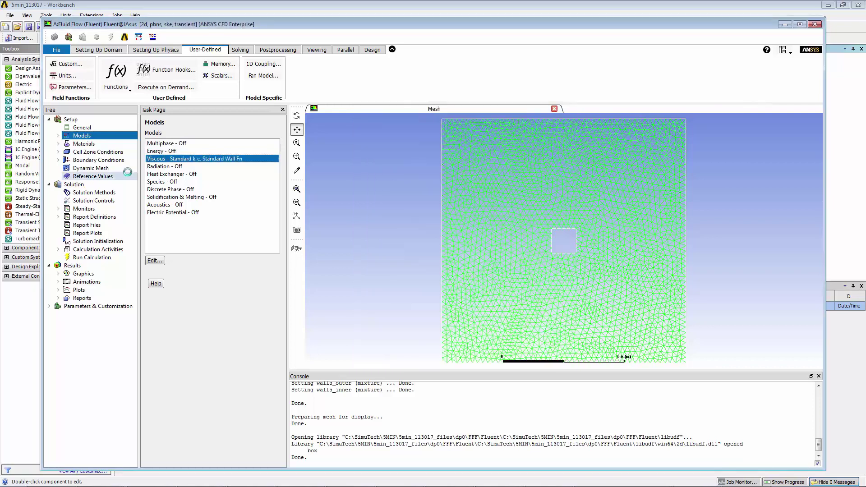
- Copy water-liquid from the Fluent materials database into the case's materials
{"action": "left_click", "coordinate": [100, 145]}
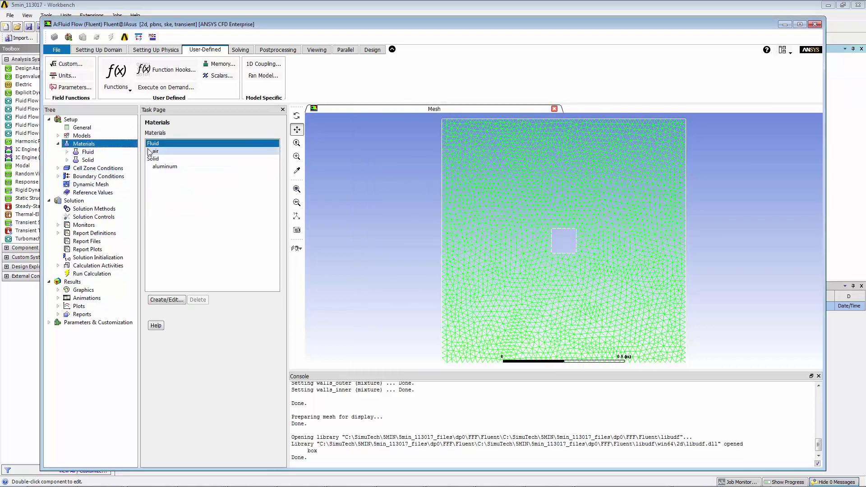
{"action": "double_click", "coordinate": [154, 152]}
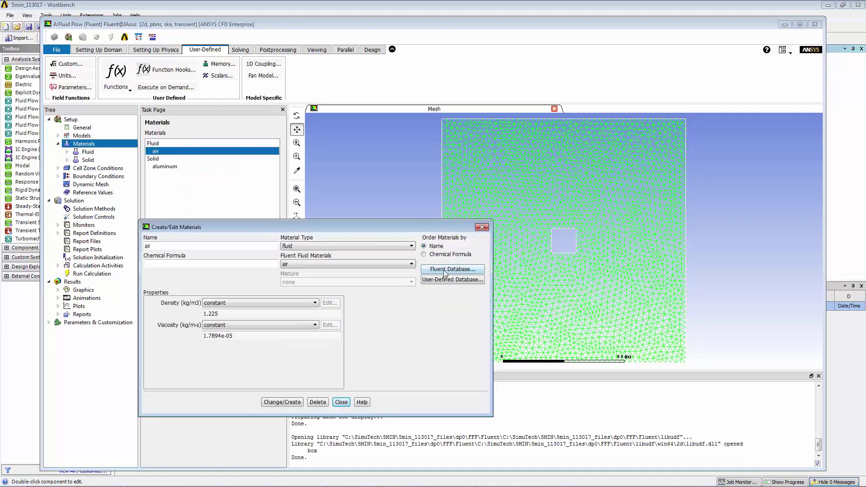
{"action": "left_click", "coordinate": [443, 270]}
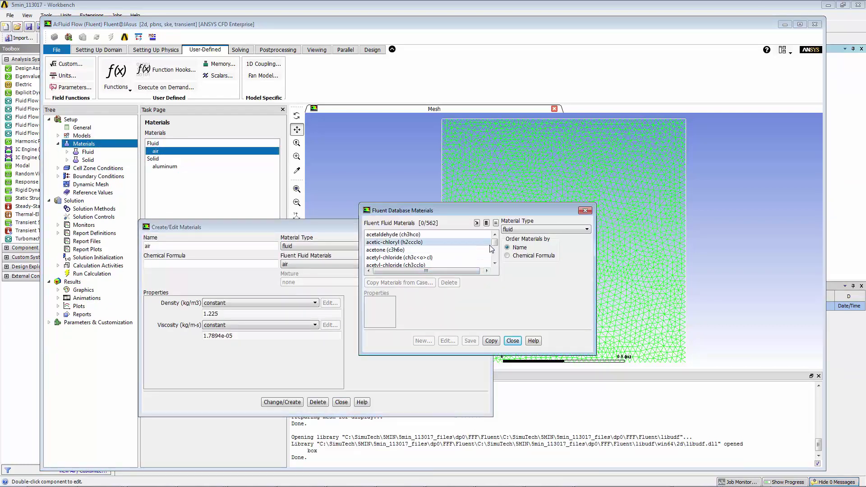
{"action": "left_click_drag", "start_coordinate": [494, 247], "coordinate": [495, 256]}
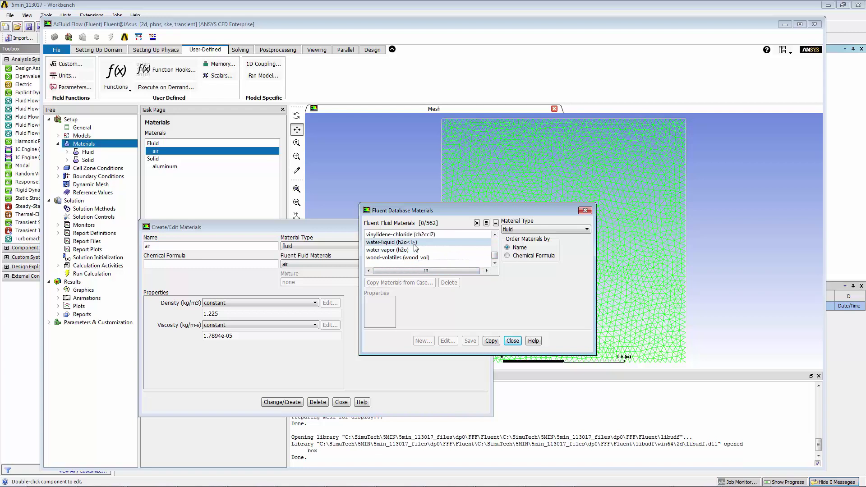
{"action": "left_click", "coordinate": [414, 243]}
{"action": "left_click", "coordinate": [505, 405]}
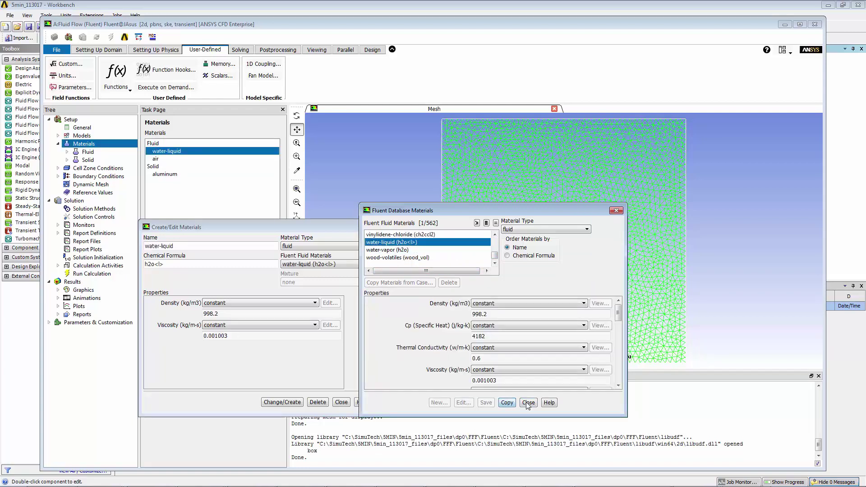
{"action": "left_click", "coordinate": [522, 402]}
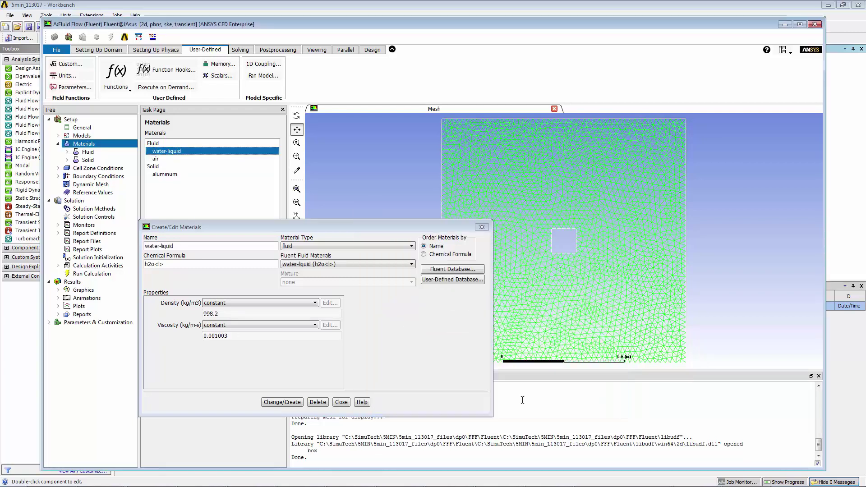
{"action": "left_click", "coordinate": [341, 401]}
- Change the surface_body fluid zone's material from air to water-liquid
{"action": "left_click", "coordinate": [98, 168]}
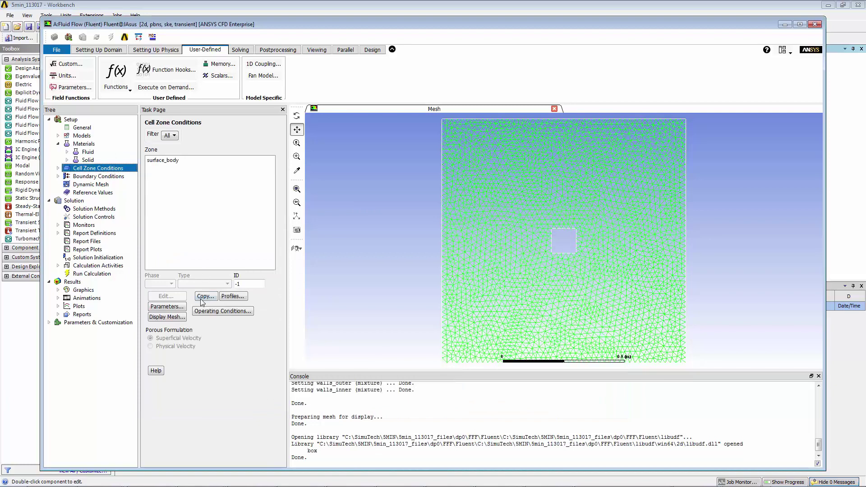
{"action": "double_click", "coordinate": [174, 160]}
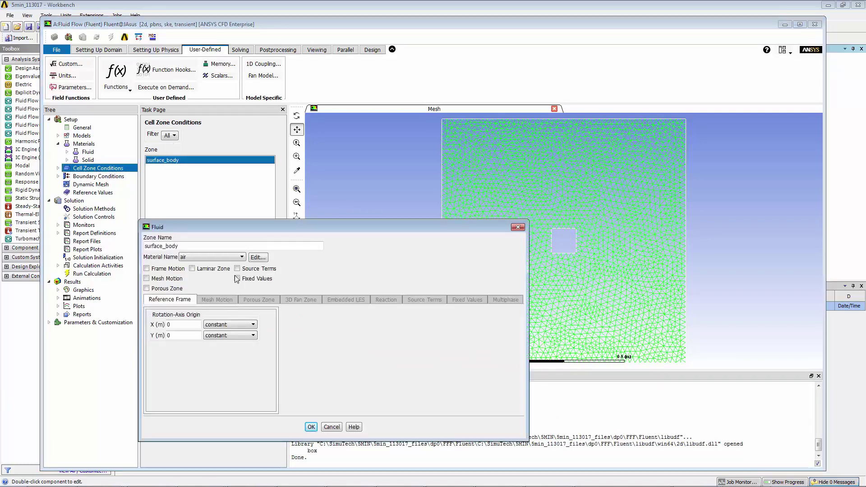
{"action": "left_click", "coordinate": [218, 259]}
{"action": "left_click", "coordinate": [212, 270]}
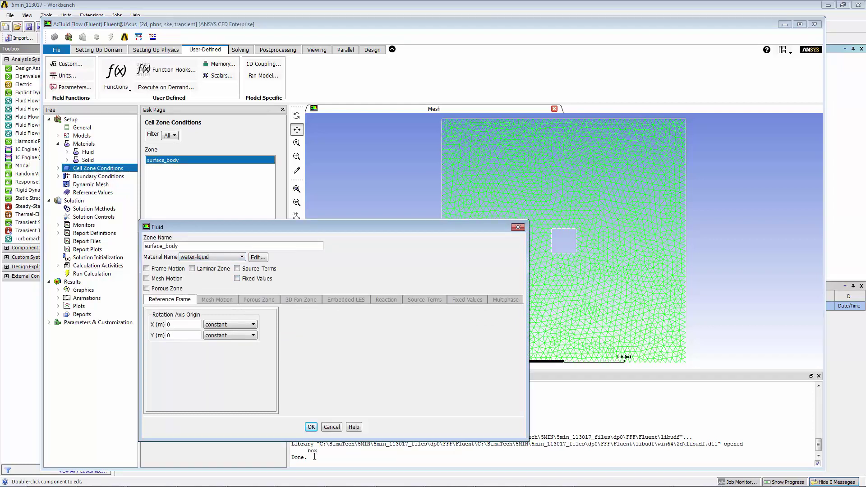
{"action": "left_click", "coordinate": [311, 427]}
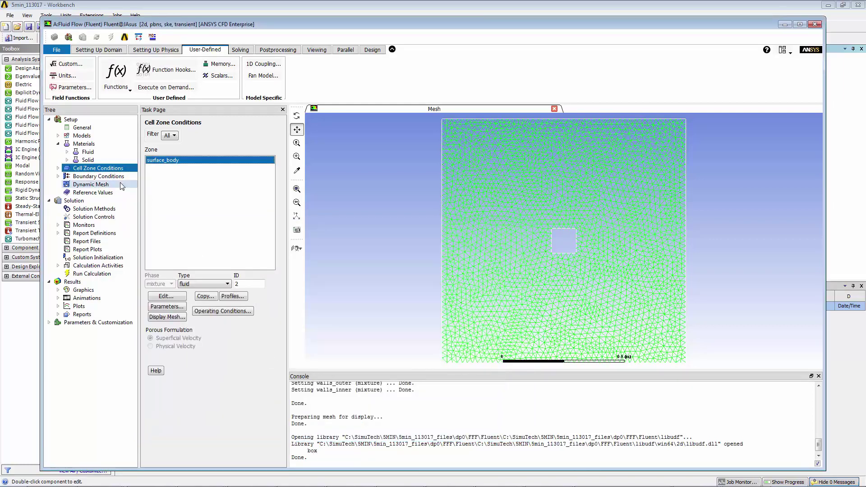
- Enable dynamic mesh with smoothing and remeshing, with maximum length scale 0.05 m
{"action": "left_click", "coordinate": [93, 182]}
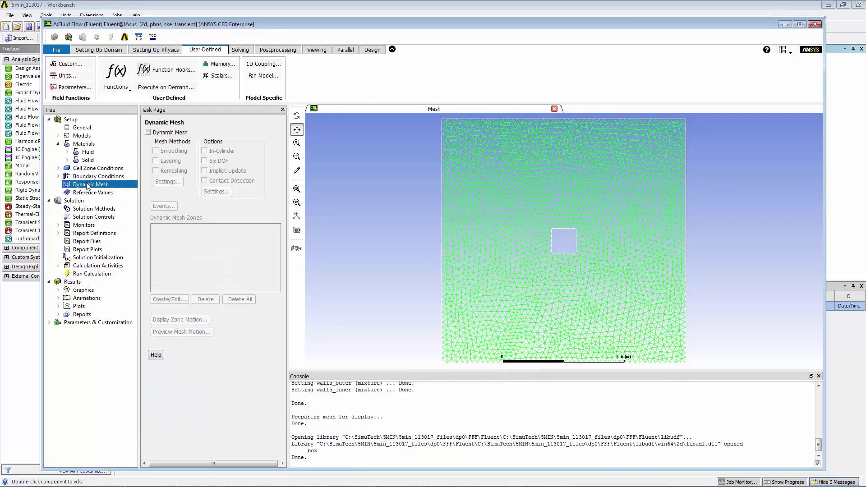
{"action": "left_click", "coordinate": [148, 132]}
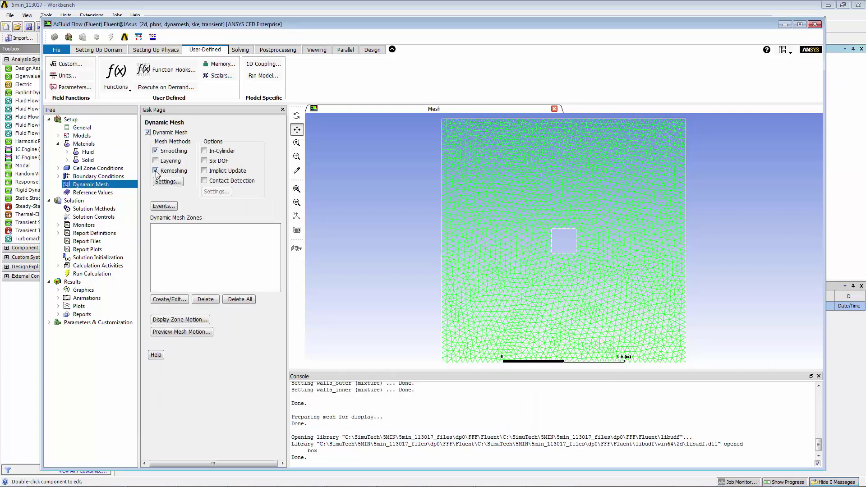
{"action": "left_click", "coordinate": [166, 182]}
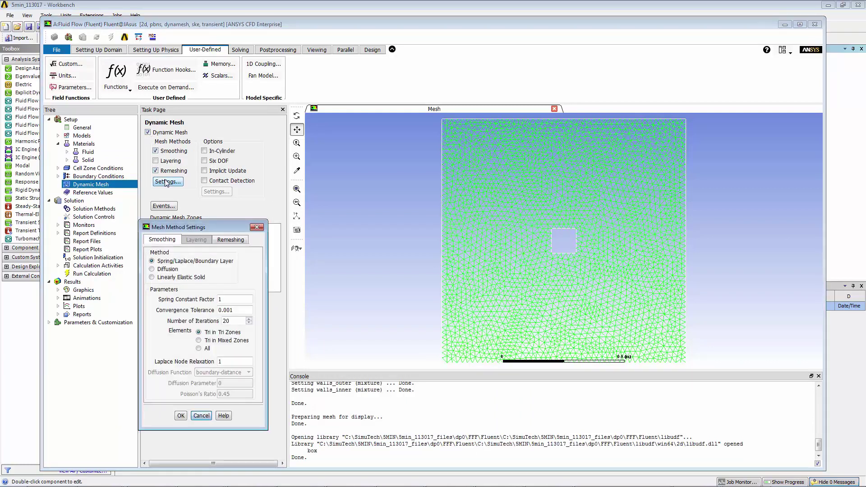
{"action": "left_click", "coordinate": [229, 240]}
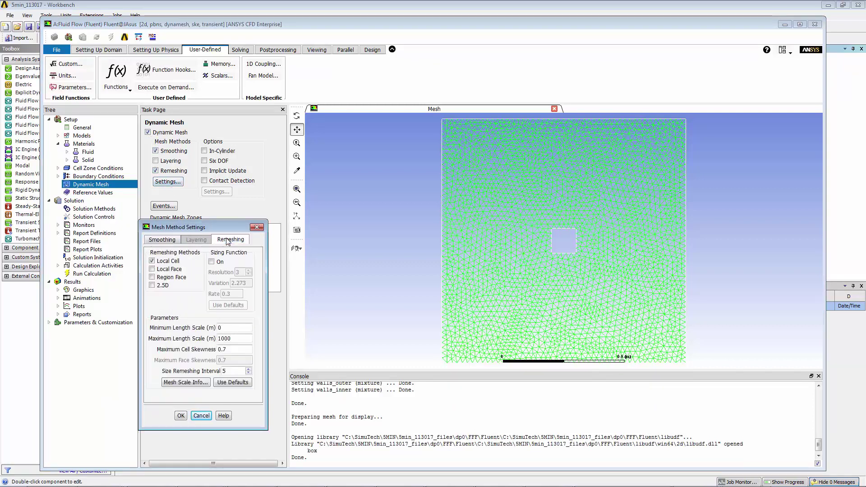
{"action": "double_click", "coordinate": [238, 339]}
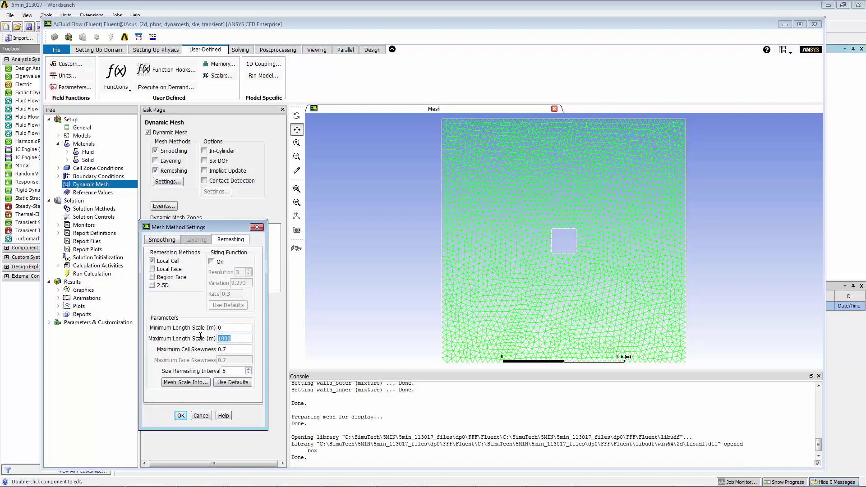
{"action": "type", "text": "0.05"}
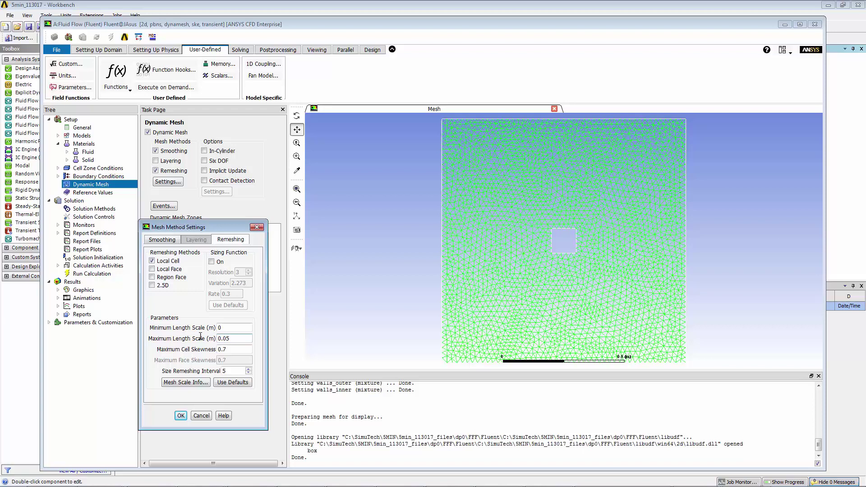
{"action": "left_click", "coordinate": [181, 415]}
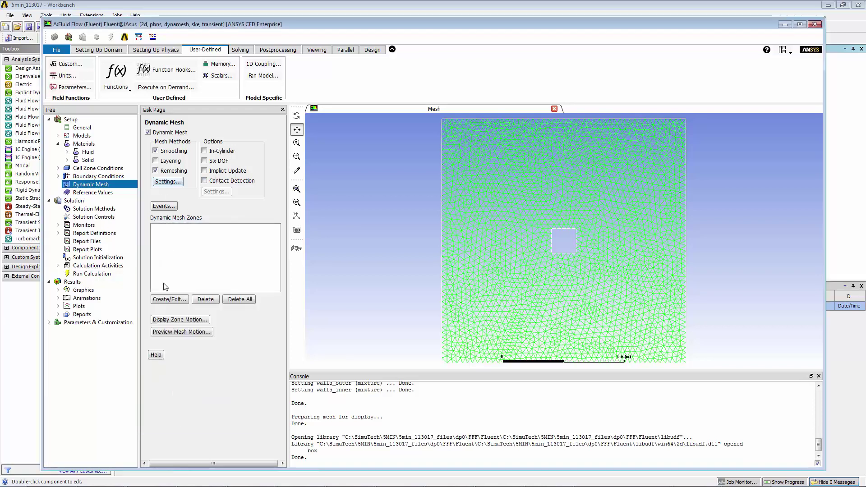
- Create a Rigid Body dynamic mesh zone for walls_inner driven by box::libudf
{"action": "left_click", "coordinate": [169, 300]}
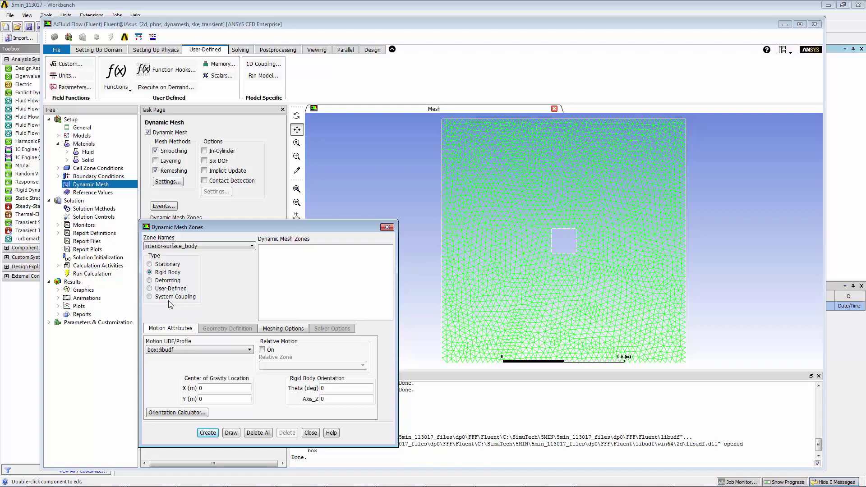
{"action": "left_click", "coordinate": [194, 246]}
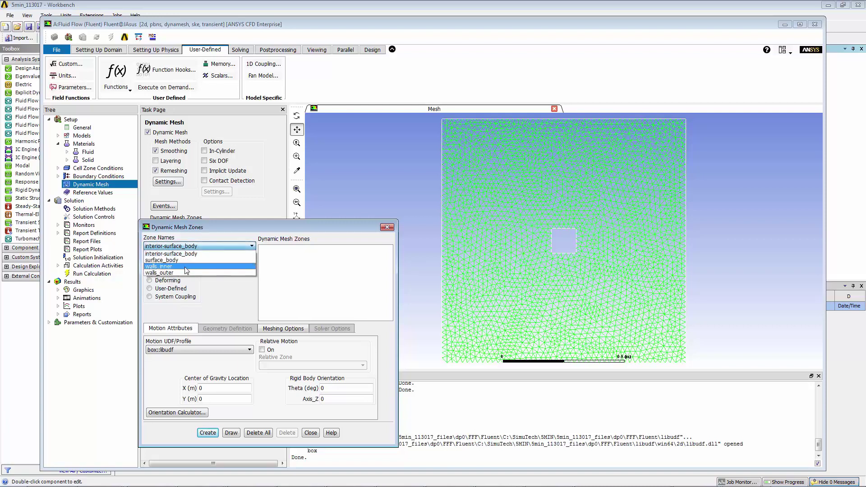
{"action": "left_click", "coordinate": [186, 266]}
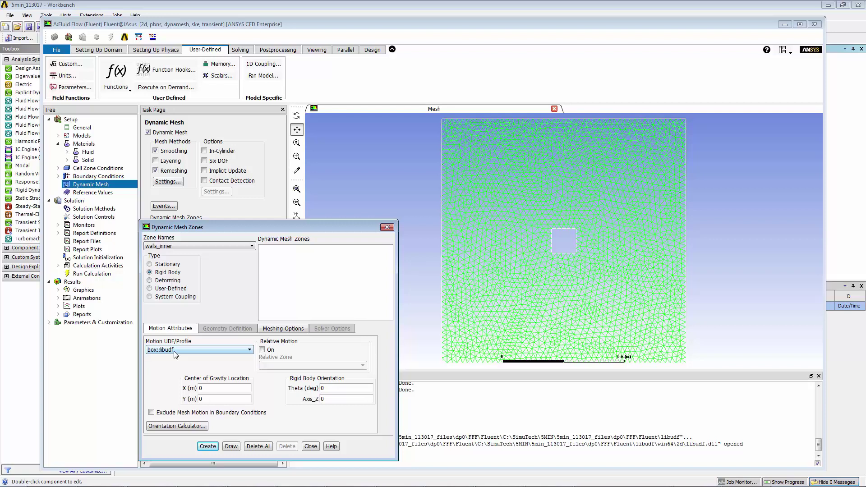
{"action": "left_click", "coordinate": [208, 446]}
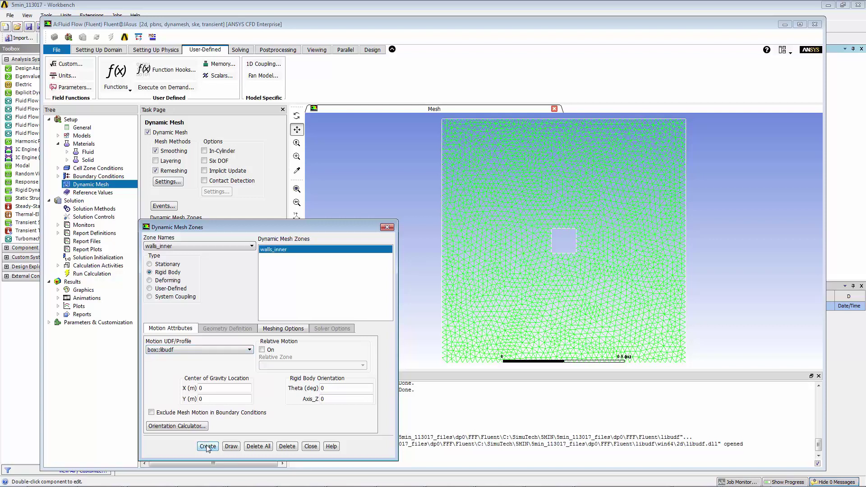
{"action": "left_click", "coordinate": [310, 448]}
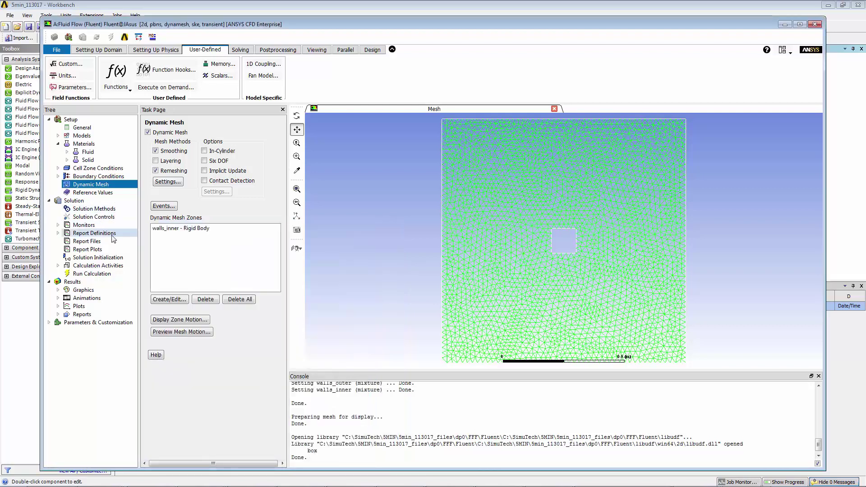
- Initialize the solution, then preview the mesh motion for 200 steps of 0.1 s
{"action": "left_click", "coordinate": [110, 258]}
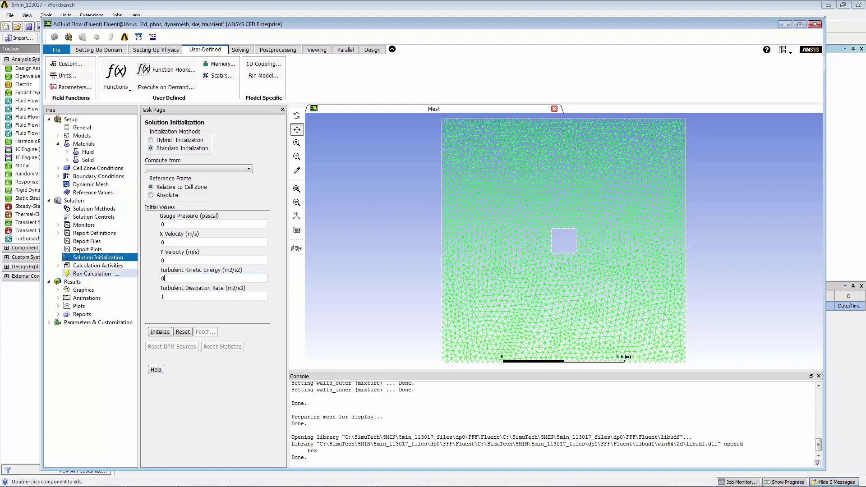
{"action": "left_click", "coordinate": [160, 332]}
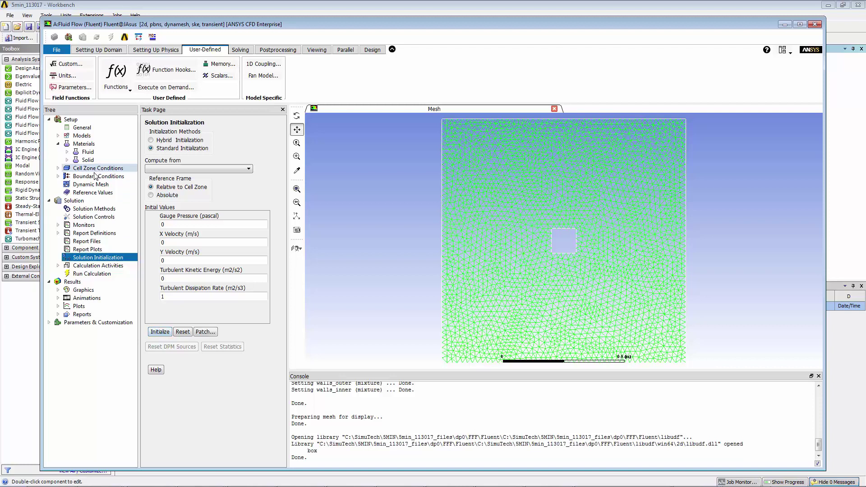
{"action": "left_click", "coordinate": [95, 183]}
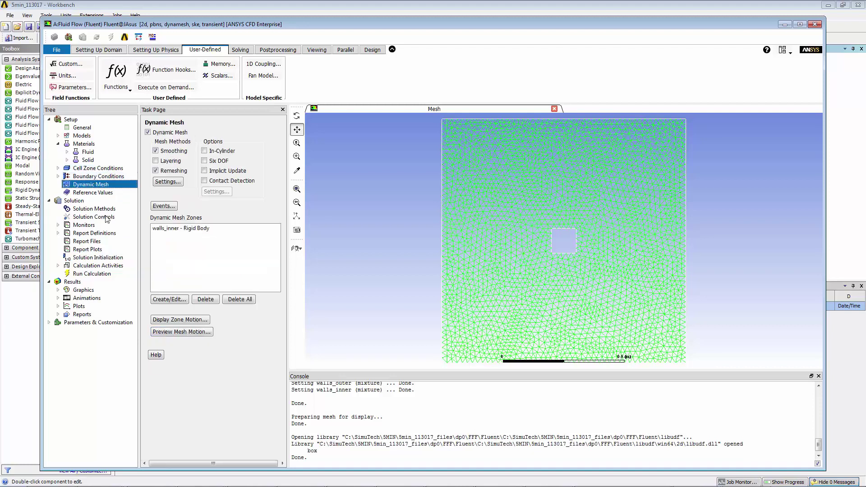
{"action": "left_click", "coordinate": [174, 332]}
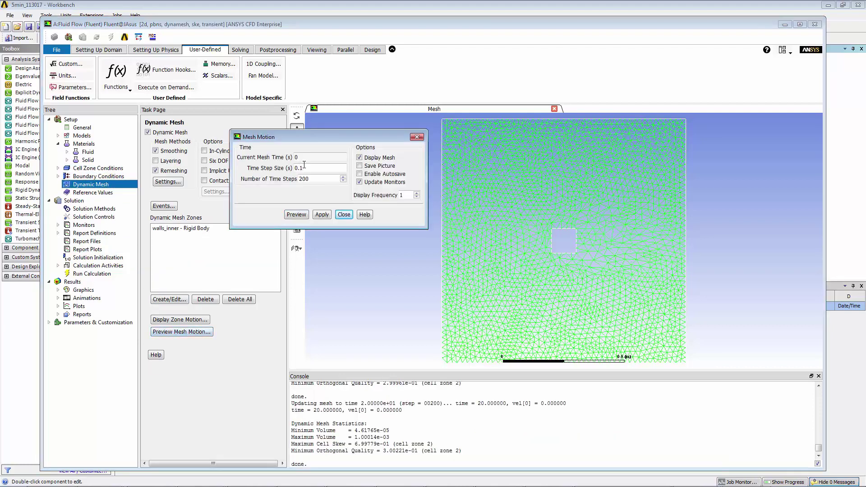
{"action": "left_click", "coordinate": [296, 215]}
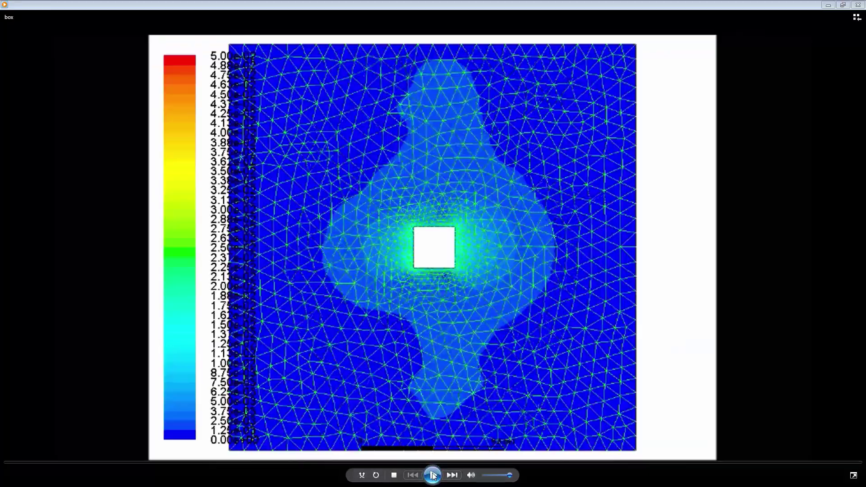
- Play the box mesh-deformation video in Windows Media Player
{"action": "left_click", "coordinate": [432, 475]}
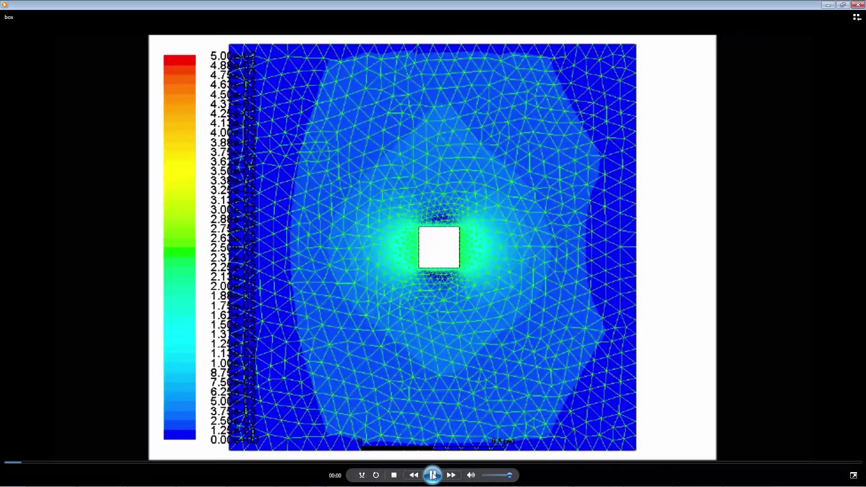